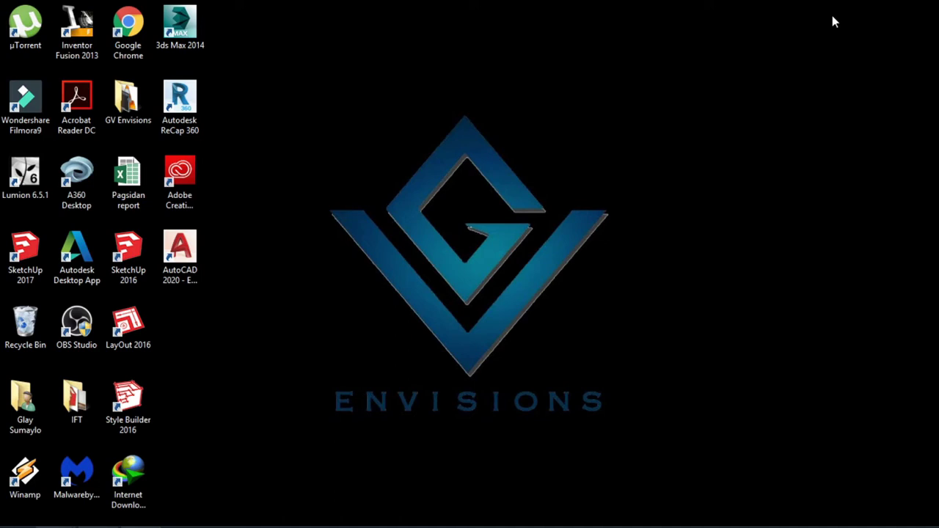
# Bring SketchUp forward and orbit and pan the view to face the mirror wall beside the vanity
pyautogui.click(140, 519)
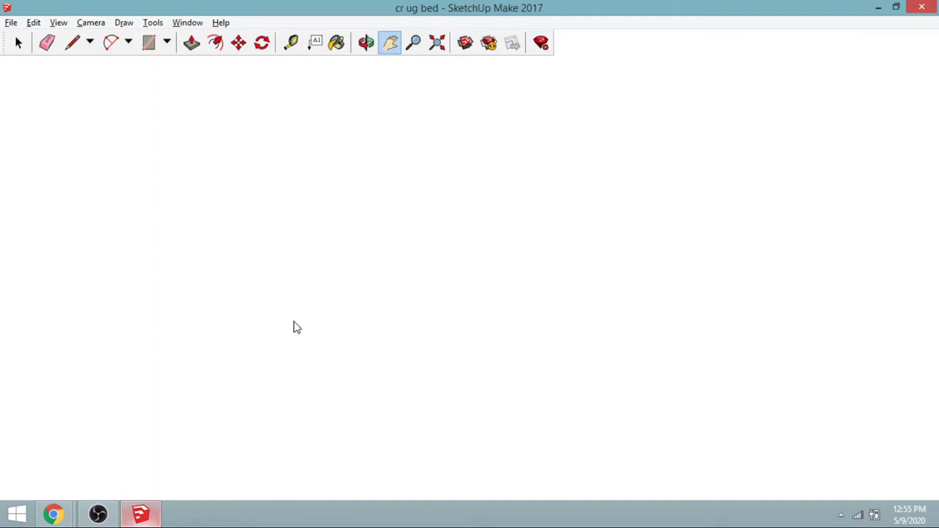
pyautogui.moveTo(501, 160); pyautogui.dragTo(470, 184, button='middle')
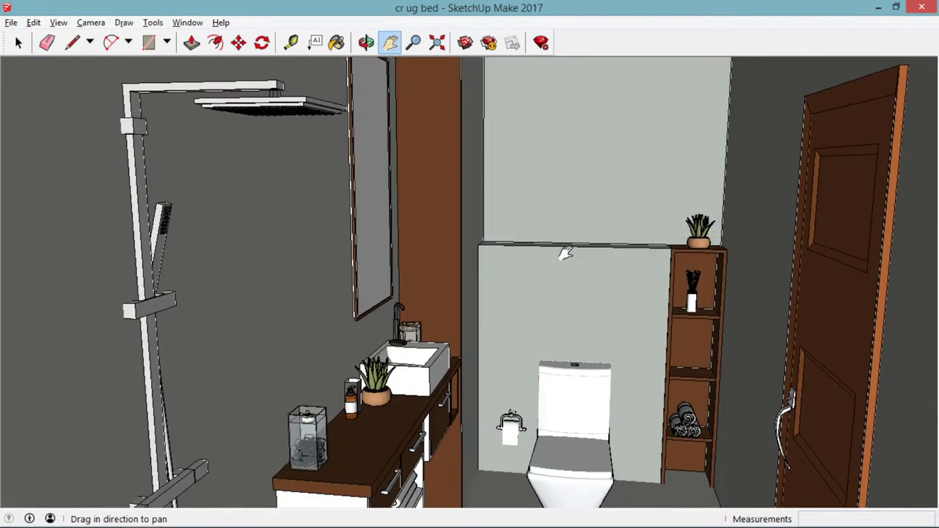
pyautogui.keyDown('shift'); pyautogui.moveTo(565, 253); pyautogui.dragTo(532, 231, button='middle'); pyautogui.keyUp('shift')
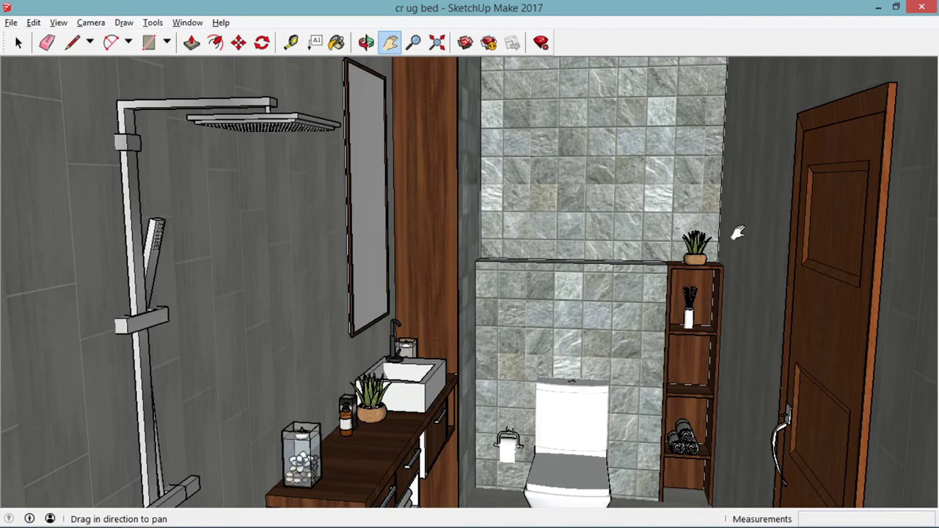
pyautogui.moveTo(400, 218); pyautogui.dragTo(373, 200, button='middle')
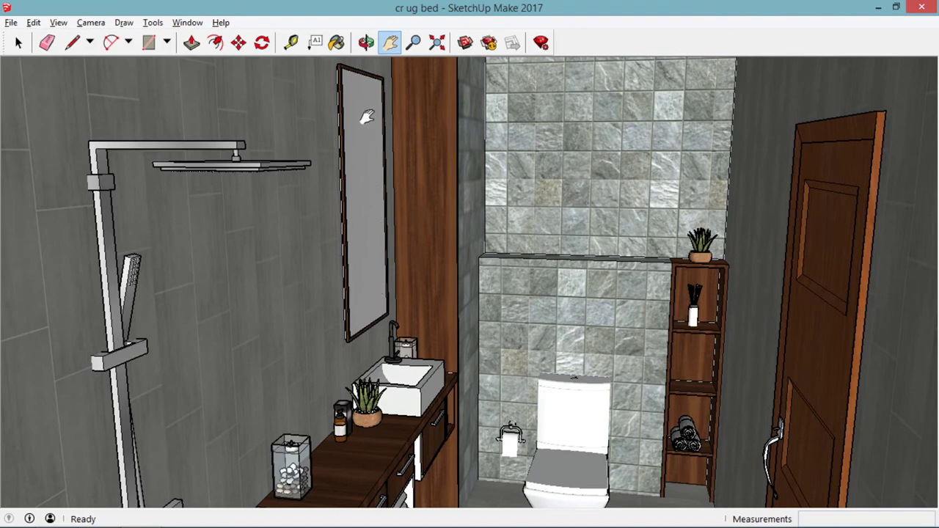
# With the Paint Bucket (B), apply Mirror 02 from Glass and Mirrors to the wall mirror
pyautogui.press('b')
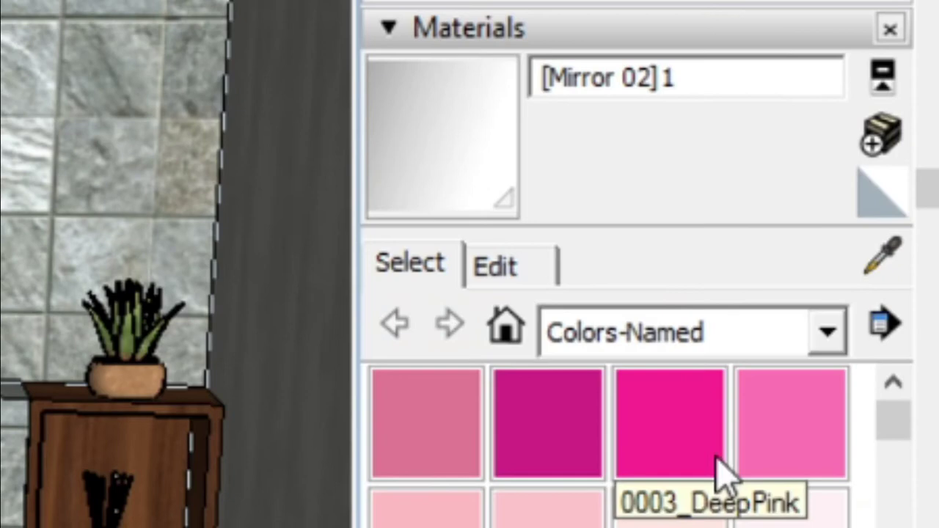
pyautogui.click(712, 339)
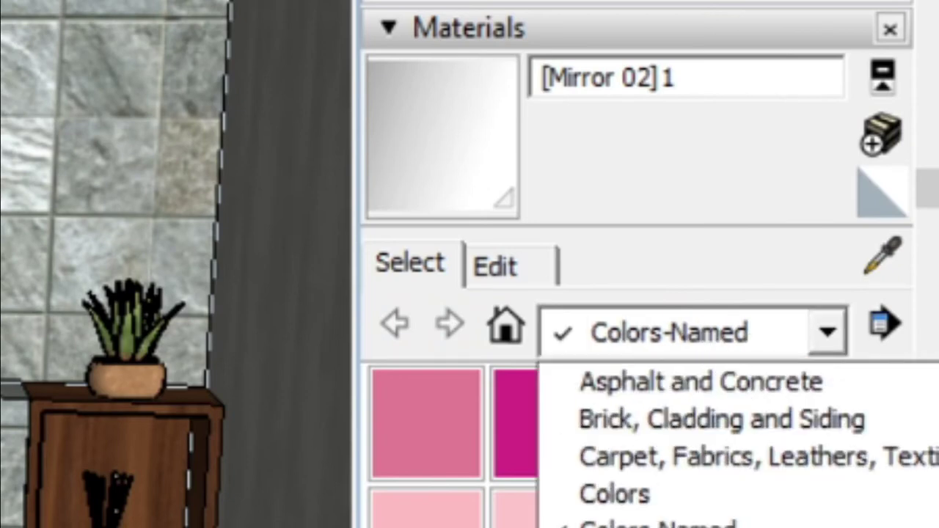
pyautogui.press('Down')
pyautogui.press('Return')
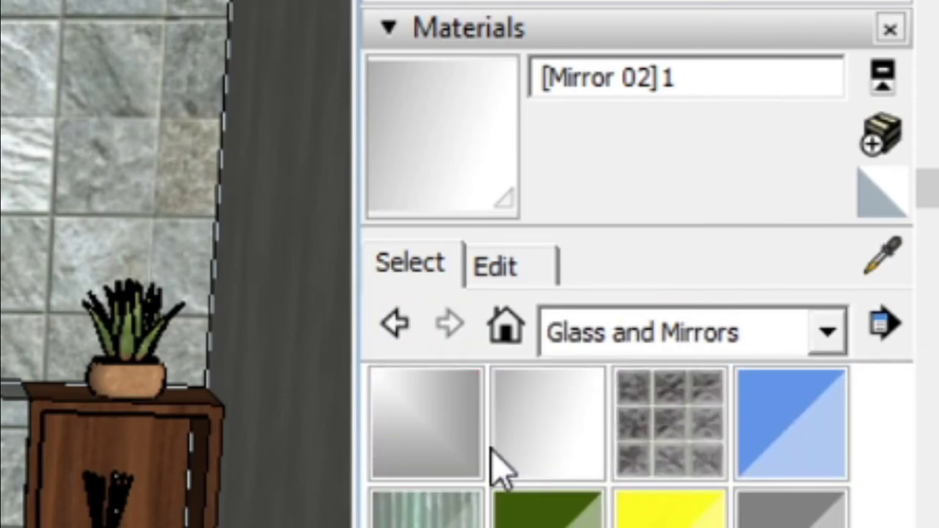
pyautogui.click(593, 465)
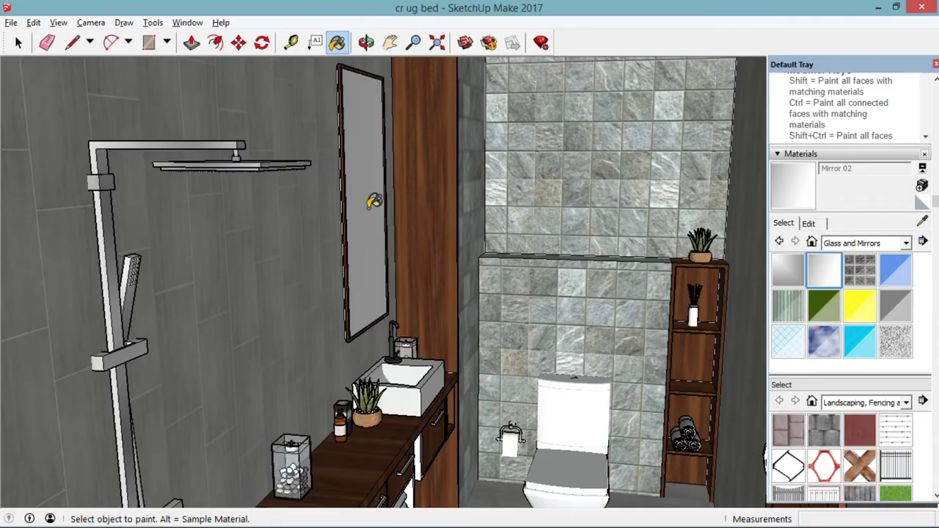
pyautogui.click(374, 201)
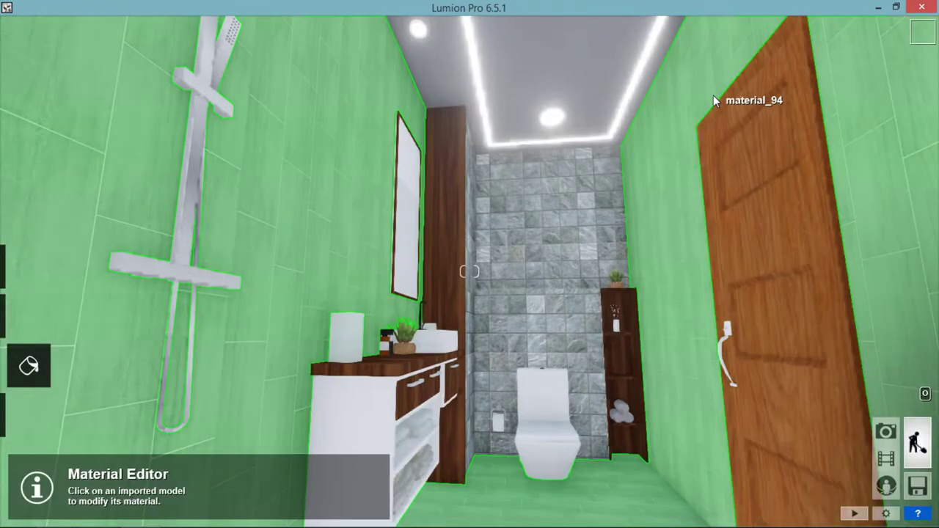
# Tilt, raise and fly the Lumion camera forward toward the mirror above the sink
pyautogui.moveTo(713, 95)
pyautogui.mouseDown(button='right')
pyautogui.moveTo(713, 143)
pyautogui.moveTo(713, 102)
pyautogui.mouseUp(button='right')
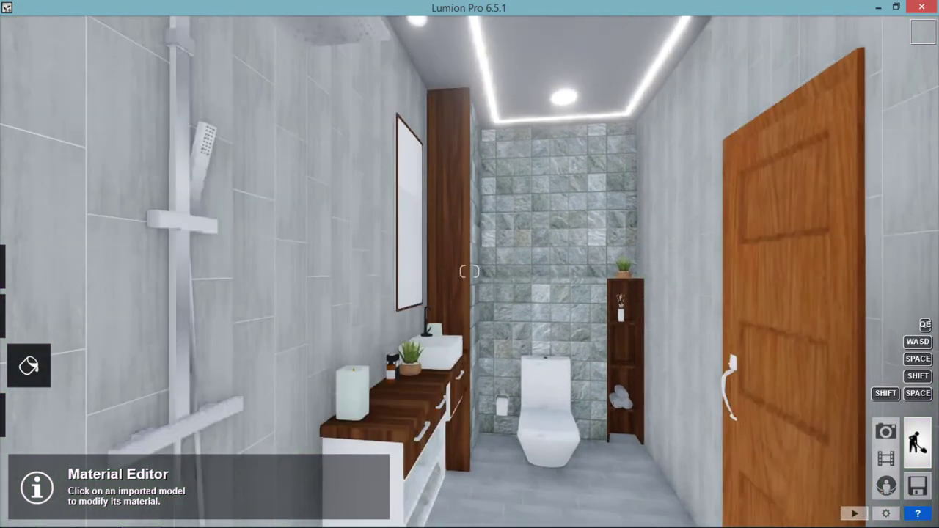
pyautogui.press('q')
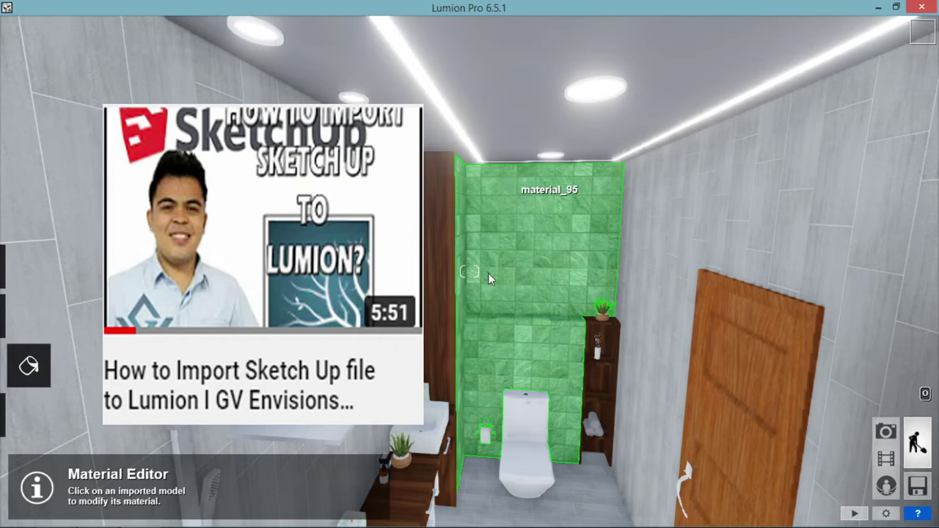
pyautogui.moveTo(471, 310); pyautogui.dragTo(435, 321, button='right')
pyautogui.press('w')
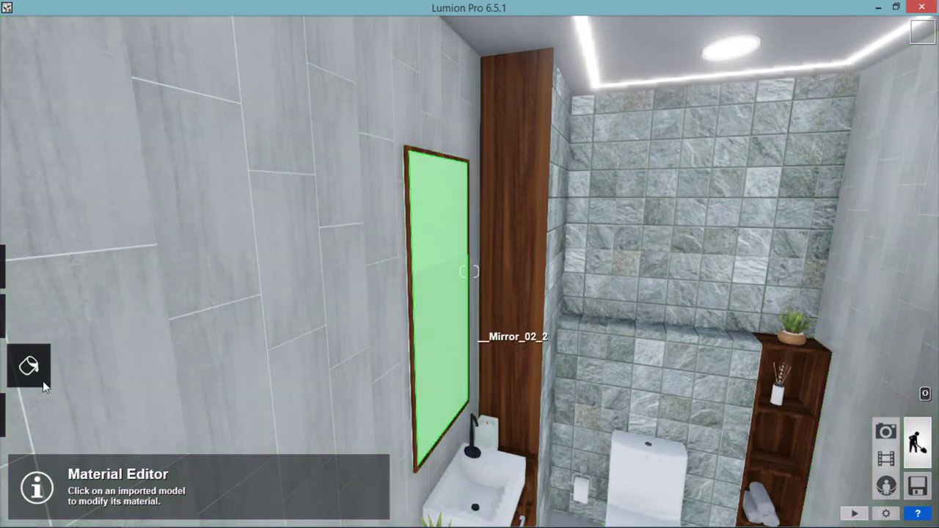
# Select the wall mirror and assign it Chrome from the Indoor library's metals category
pyautogui.moveTo(43, 382)
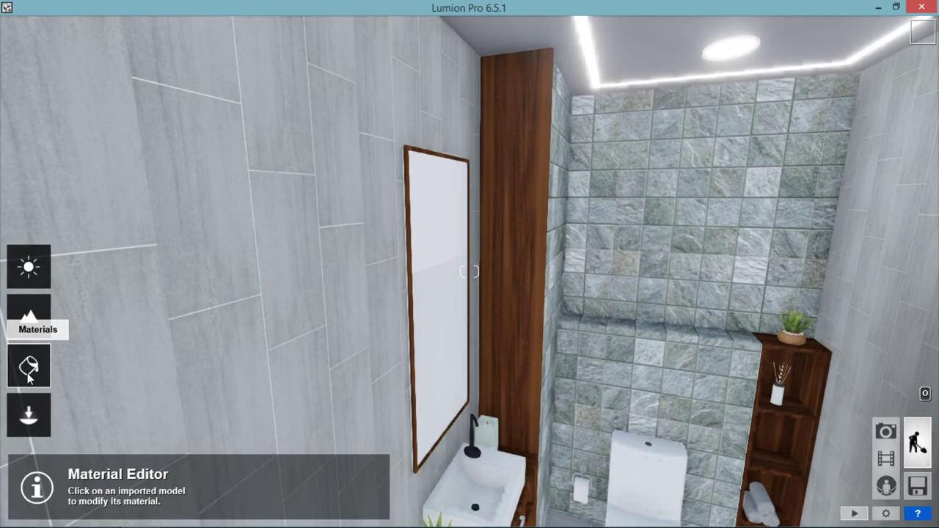
pyautogui.click(426, 251)
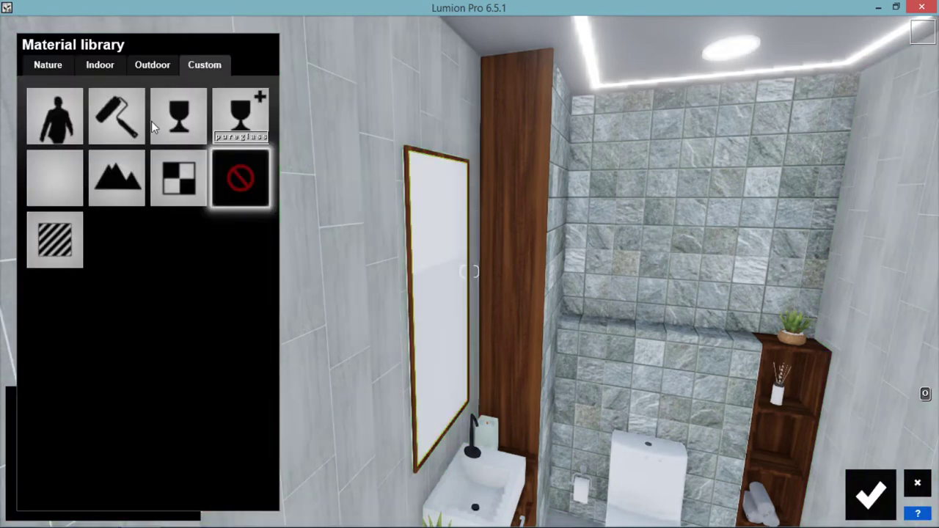
pyautogui.click(103, 68)
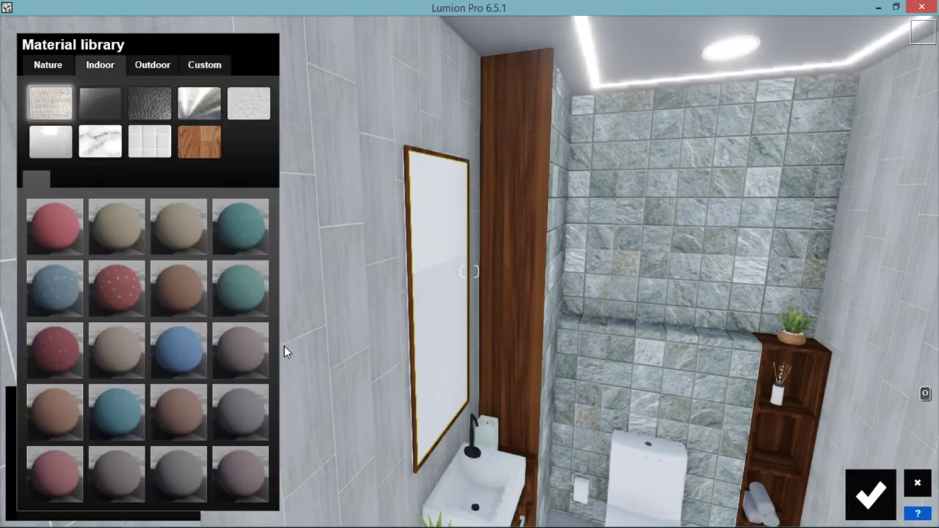
pyautogui.click(201, 112)
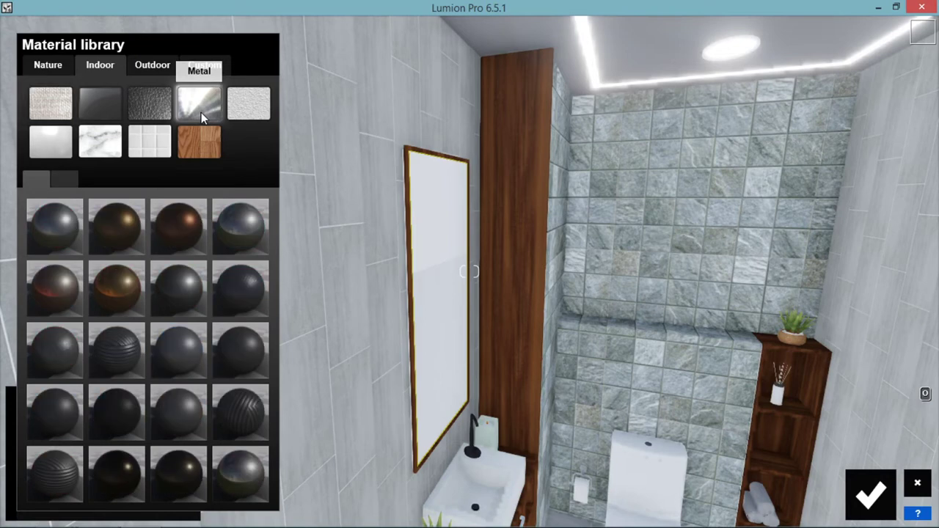
pyautogui.click(246, 230)
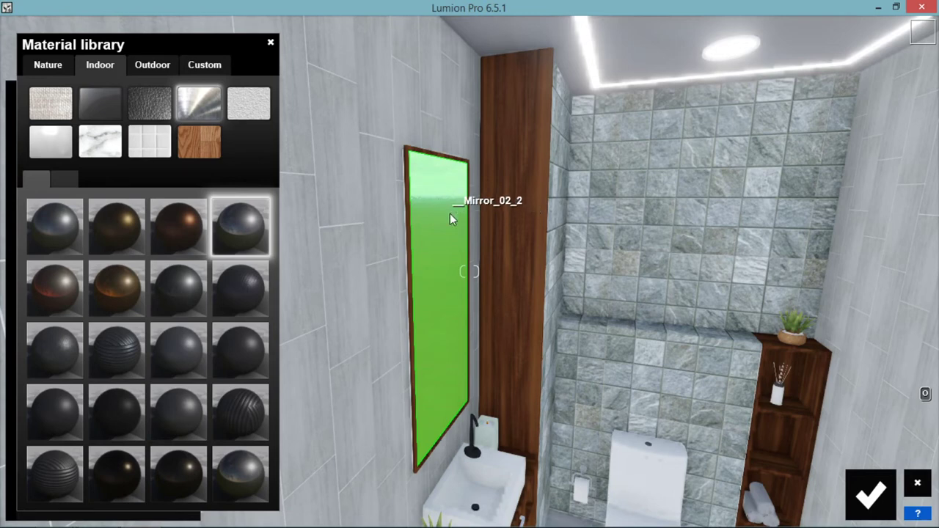
pyautogui.click(454, 240)
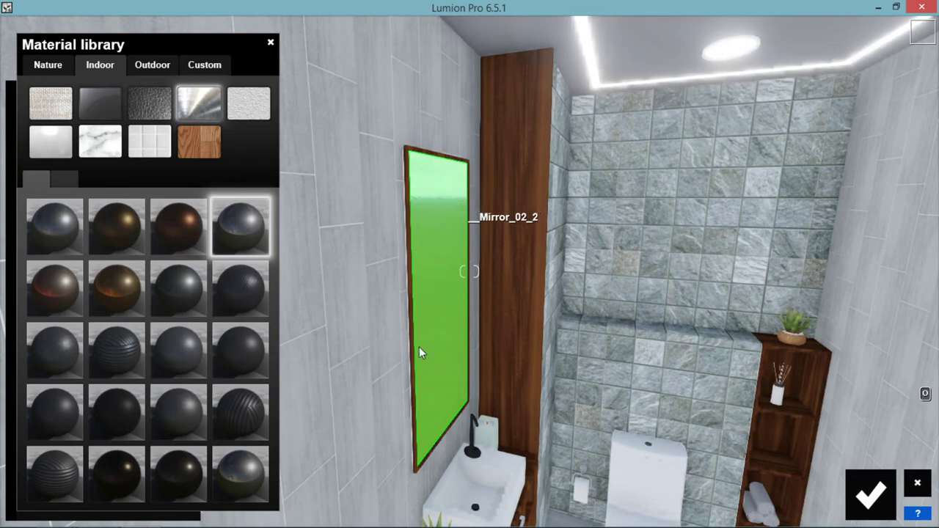
pyautogui.click(236, 234)
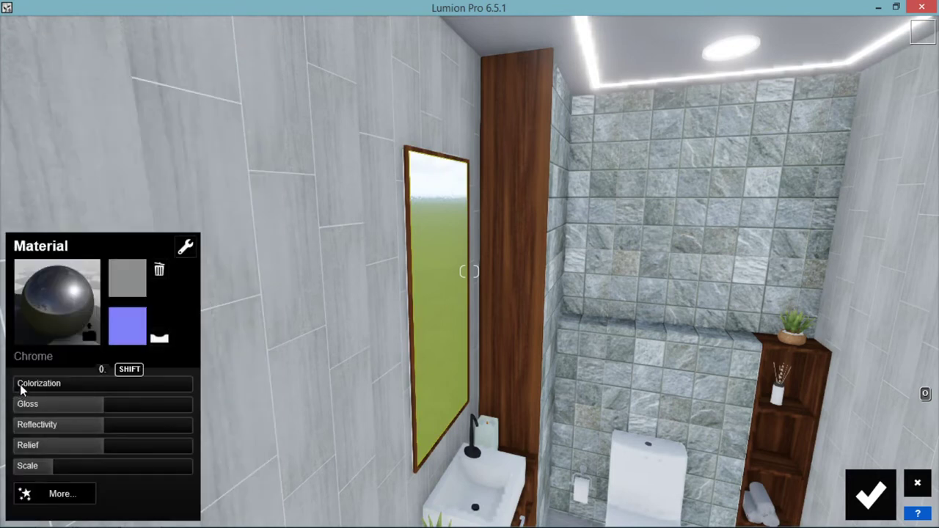
# Set Chrome to colorization 0.7, reflectivity 1.9 and scale 10000, then confirm the material
pyautogui.moveTo(31, 385); pyautogui.dragTo(195, 386)
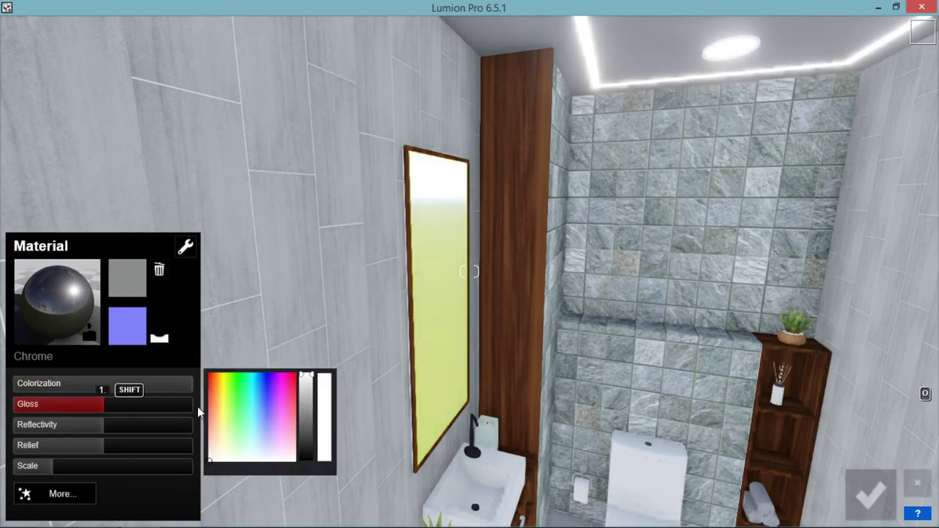
pyautogui.moveTo(138, 424); pyautogui.dragTo(202, 425)
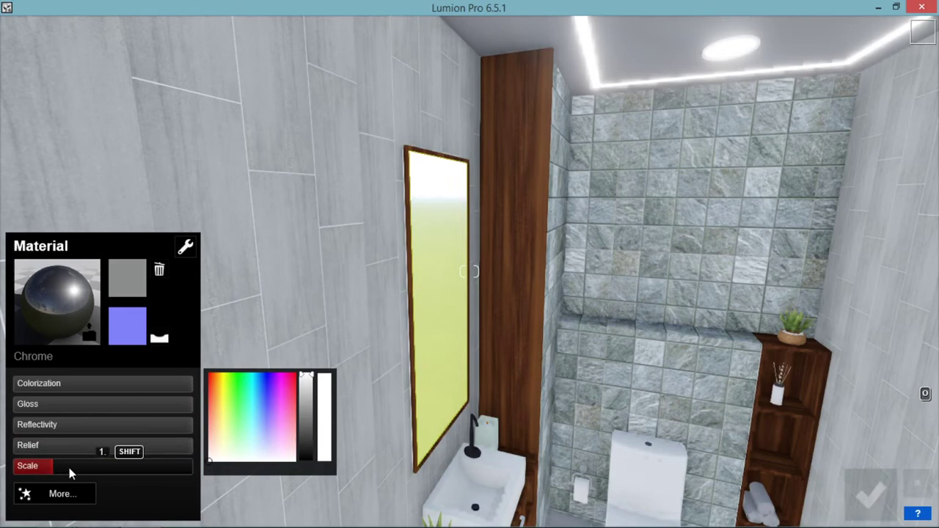
pyautogui.moveTo(69, 467); pyautogui.dragTo(204, 469)
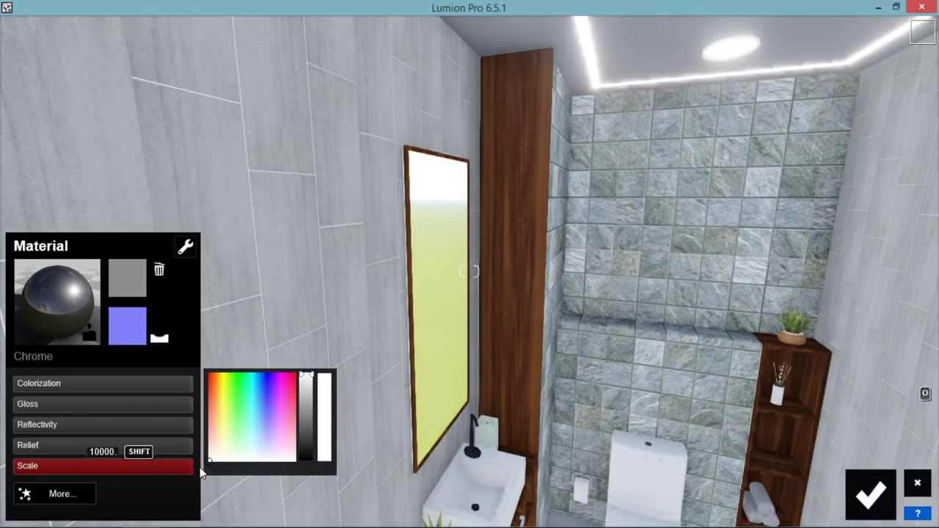
pyautogui.click(870, 496)
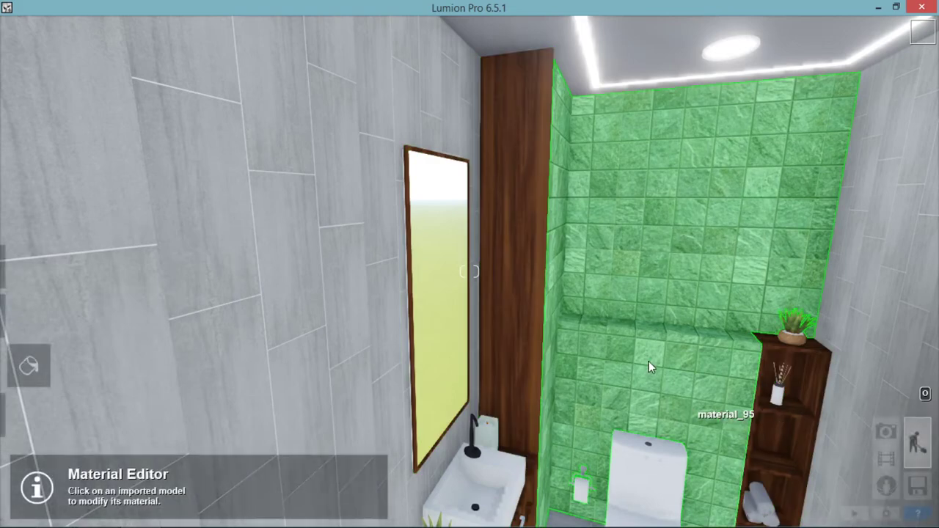
pyautogui.moveTo(648, 361); pyautogui.dragTo(512, 314, button='right')
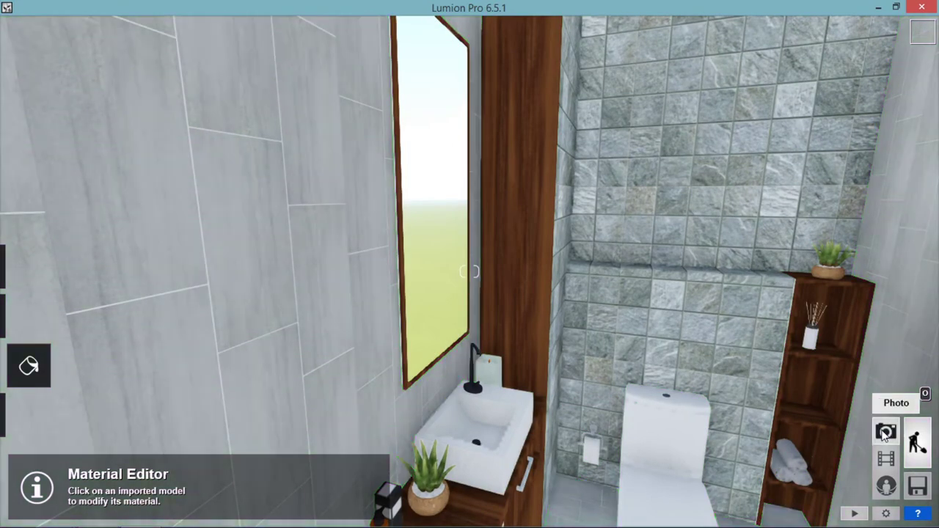
# In Photo mode, add the World Reflection effect to Photo 1 and open its plane editor
pyautogui.click(885, 433)
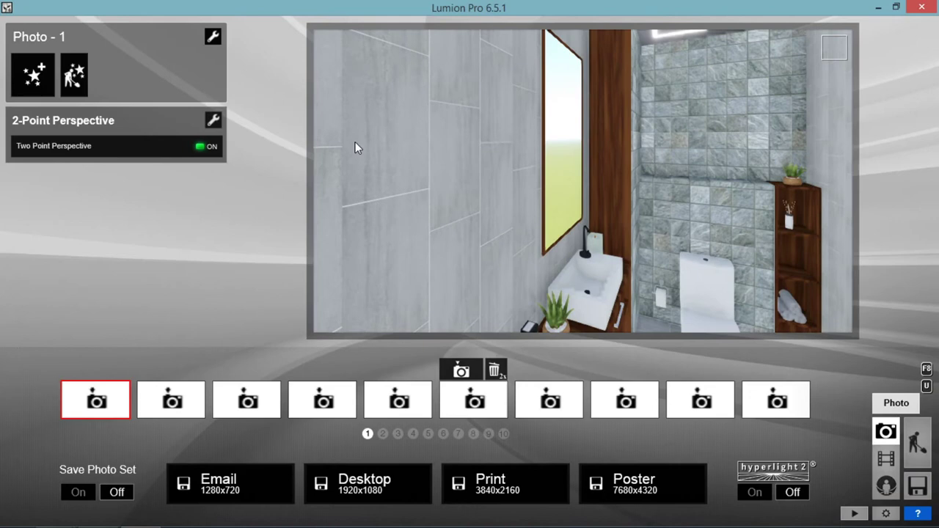
pyautogui.click(34, 75)
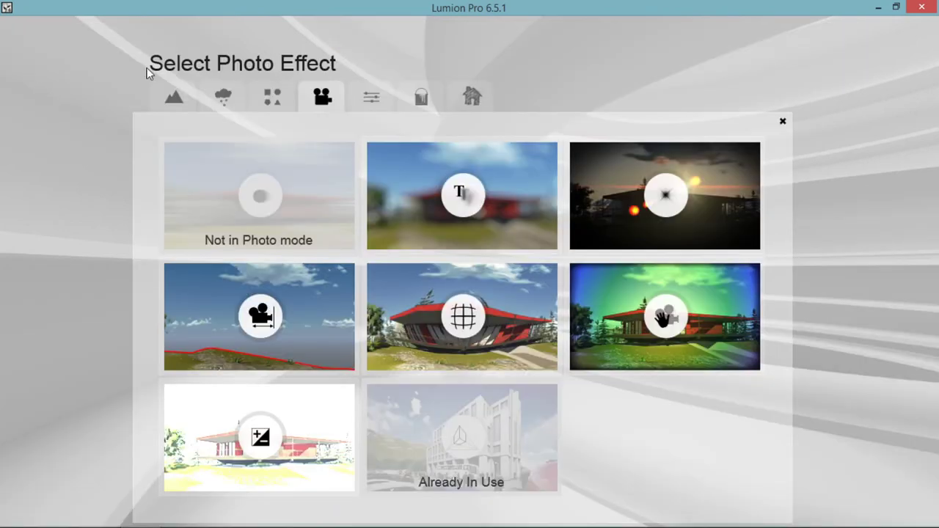
pyautogui.click(159, 96)
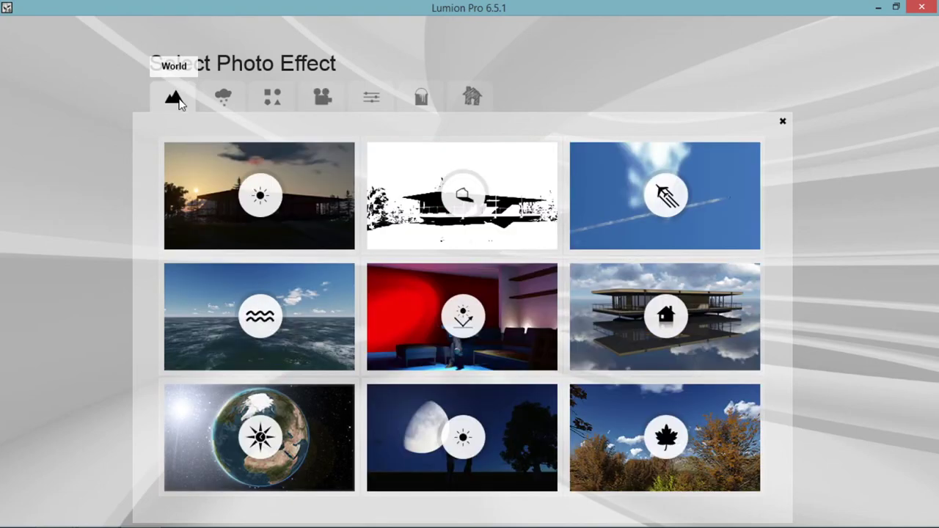
pyautogui.click(588, 300)
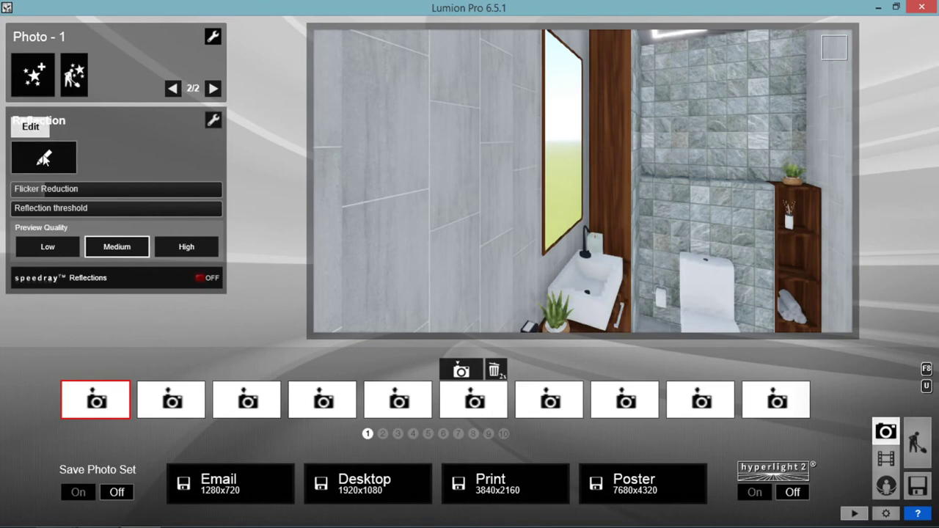
pyautogui.click(44, 160)
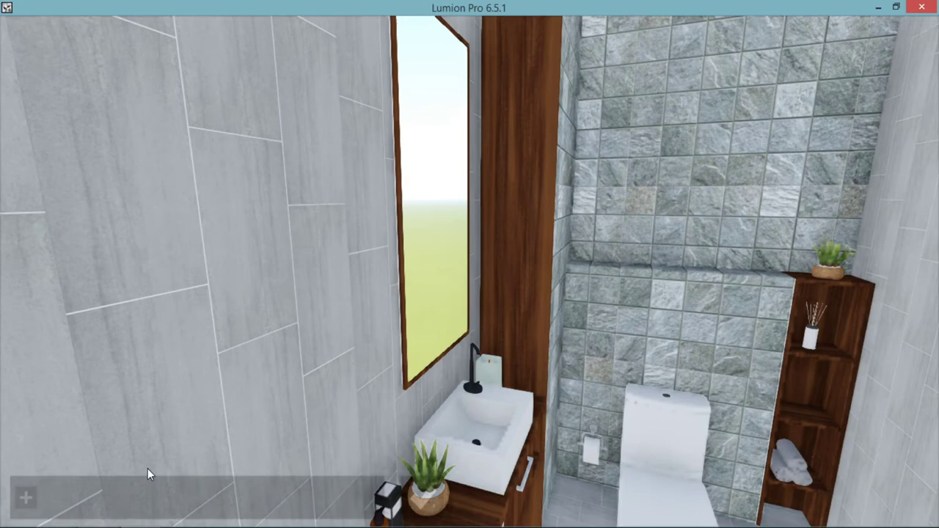
# Add reflection plane 1 directly on the bathroom mirror's surface
pyautogui.click(25, 498)
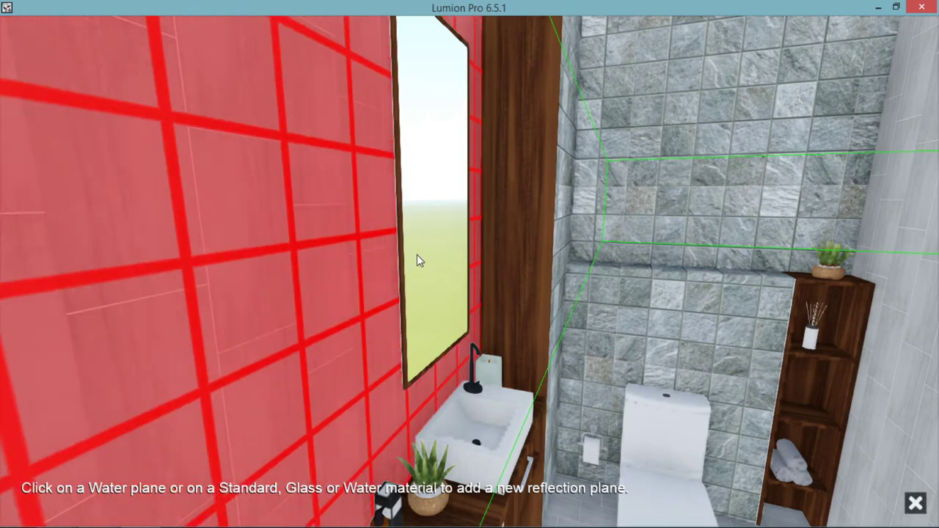
pyautogui.click(438, 261)
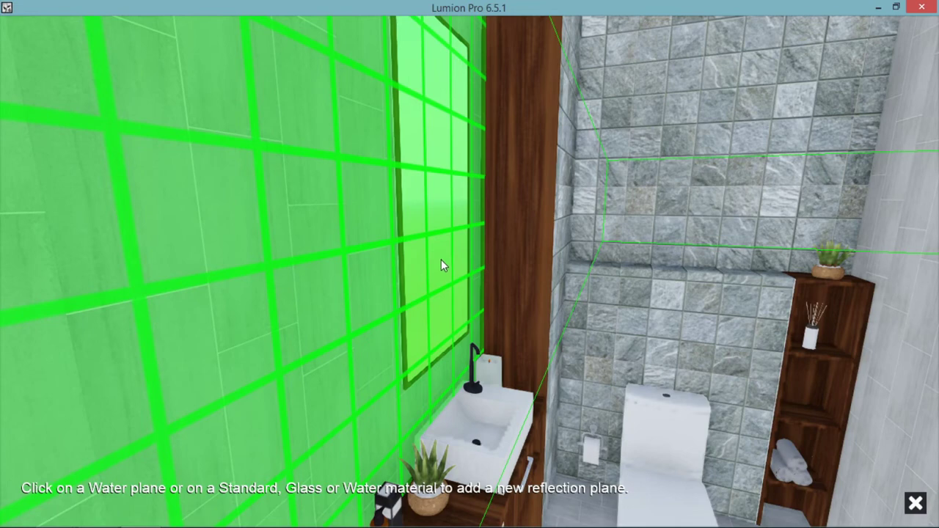
pyautogui.click(440, 259)
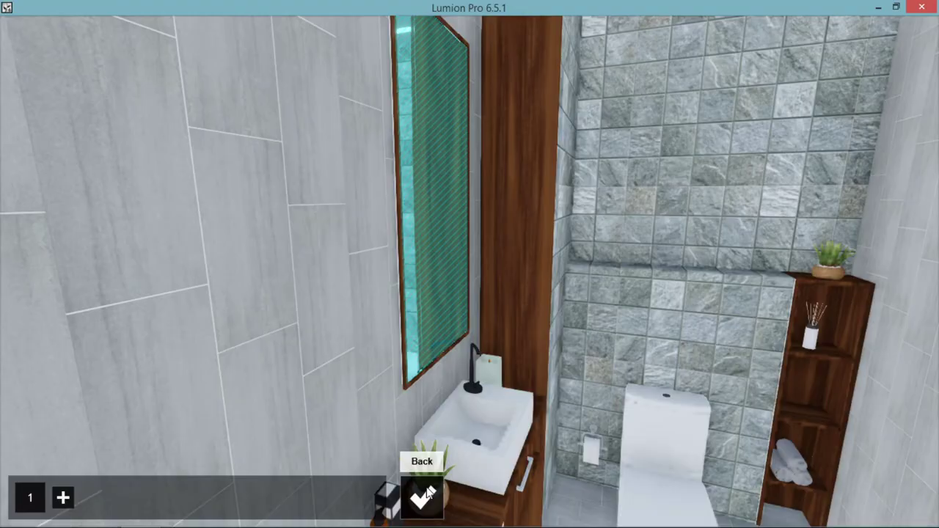
# Close the plane editor and reposition the Photo 1 camera so the mirror reflects the room
pyautogui.click(422, 498)
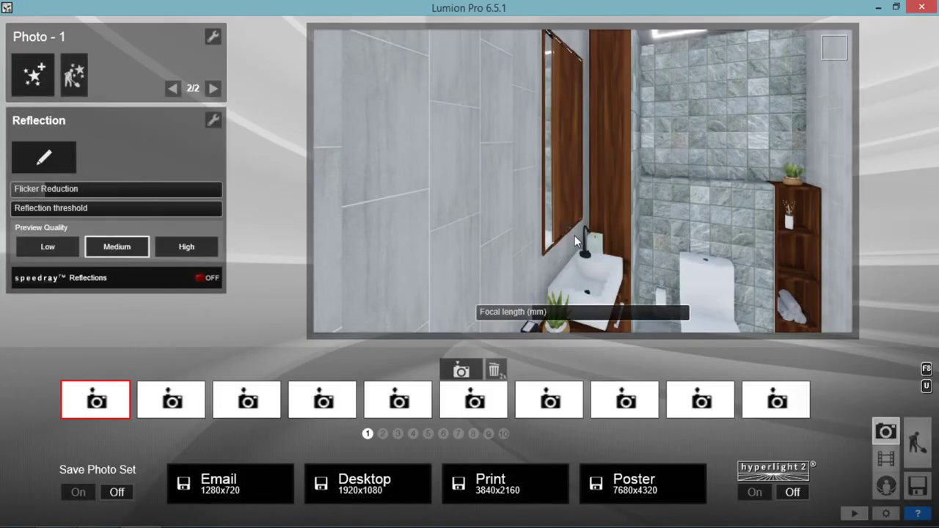
pyautogui.moveTo(574, 235); pyautogui.dragTo(603, 234, button='right')
pyautogui.press('a')
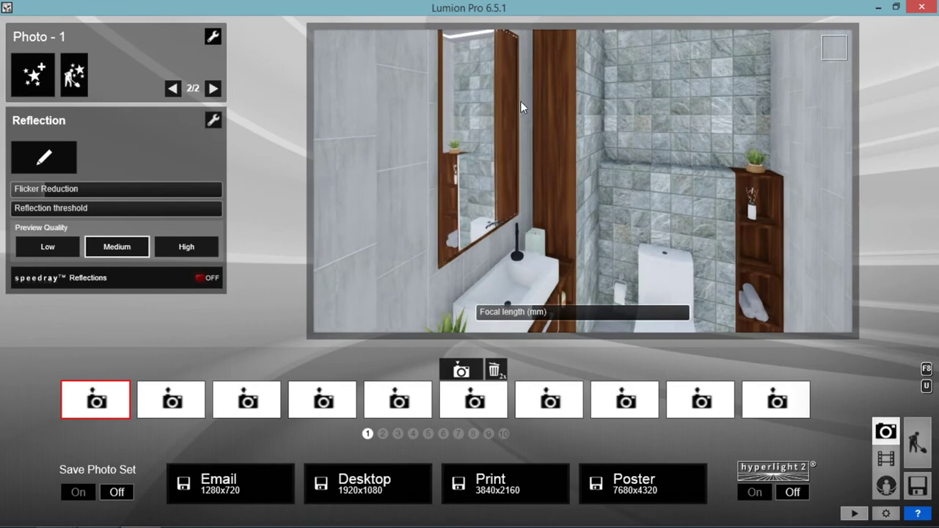